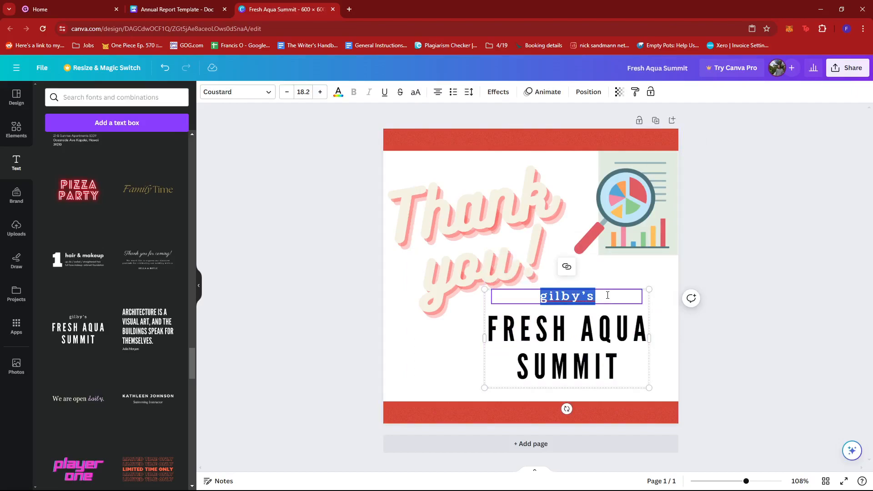
# Step: Replace the "gilby's" line with "edit your" and the "FRESH AQUA SUMMIT" heading with "ANNUAL REPORT TEMPLATE"
pyautogui.press('BackSpace')
pyautogui.write('edit your')
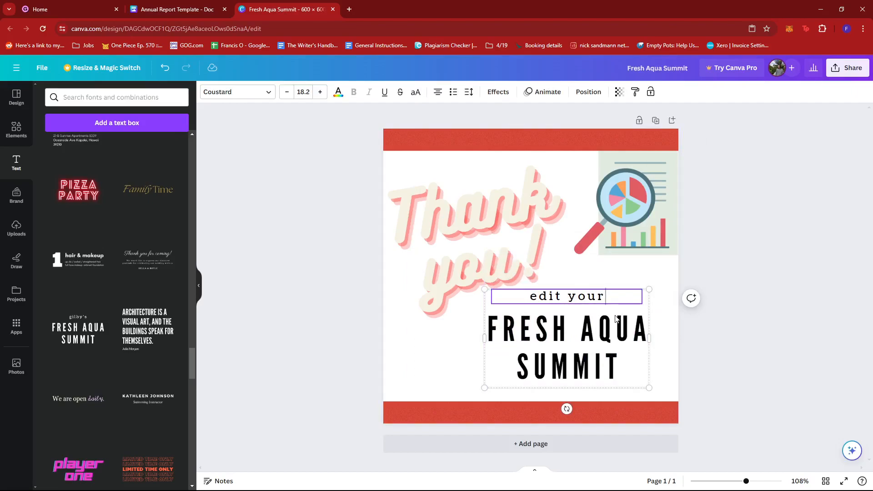
pyautogui.click(618, 358)
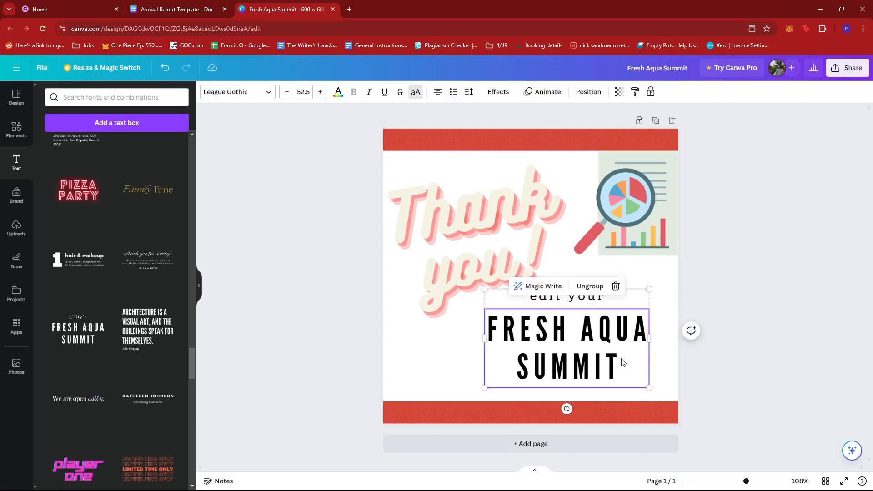
pyautogui.click(619, 361)
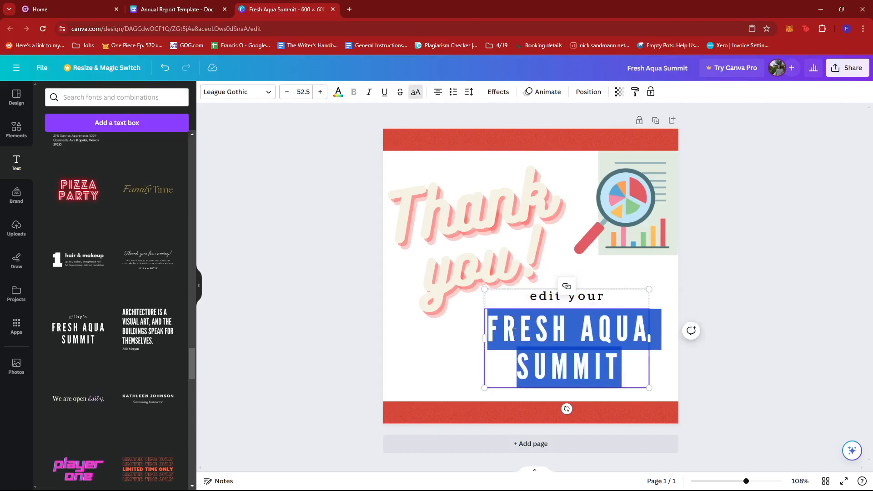
pyautogui.write('A')
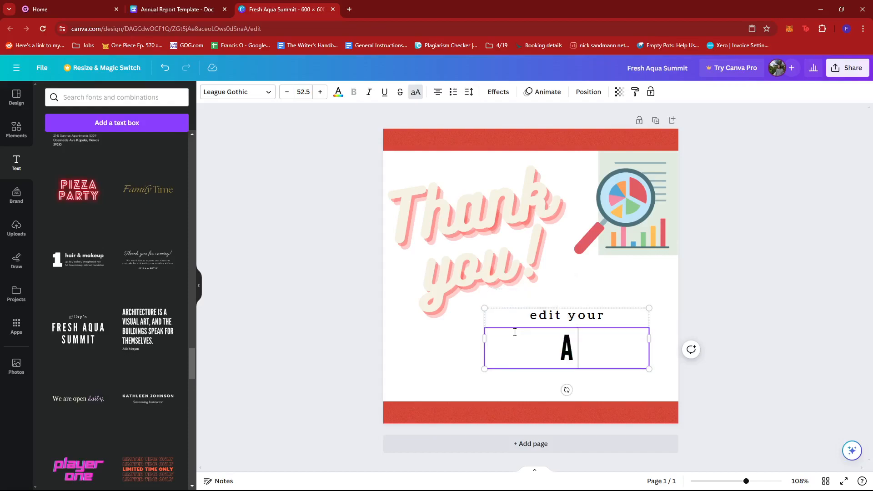
pyautogui.write('NNUAL REPOR')
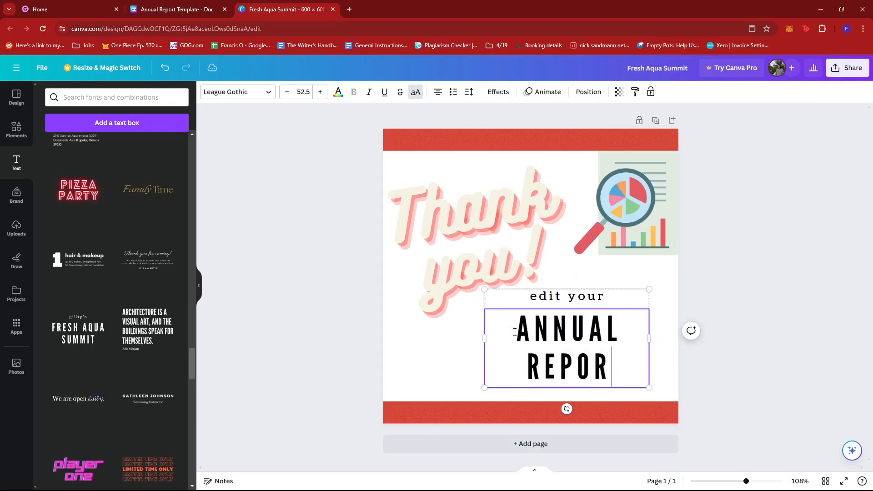
pyautogui.write('T TEMPLATE')
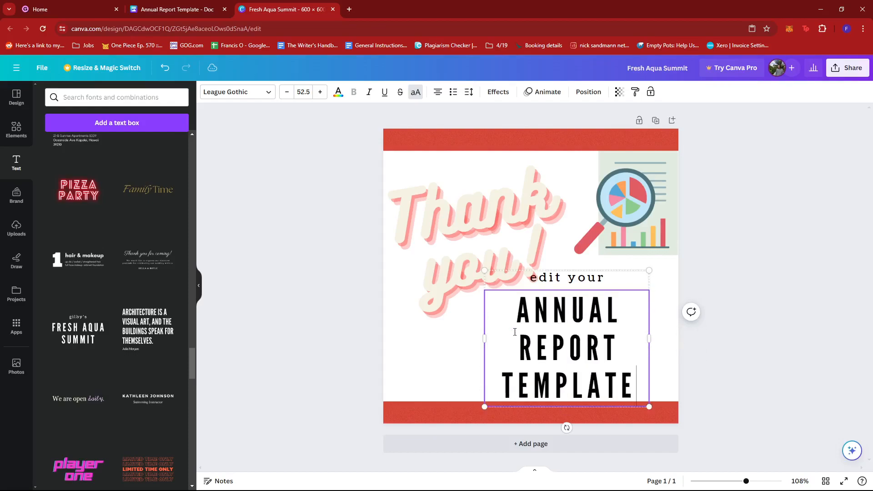
# Step: Widen the heading's text box so it wraps onto two lines, and move the text group down against the card's lower-right white corner
pyautogui.moveTo(485, 338); pyautogui.dragTo(409, 338)
pyautogui.click(617, 331)
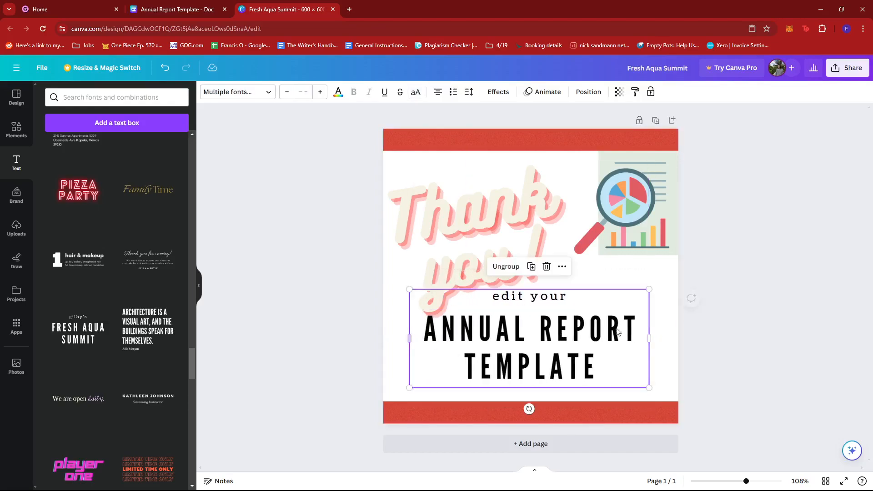
pyautogui.click(776, 313)
pyautogui.moveTo(564, 322); pyautogui.dragTo(593, 329)
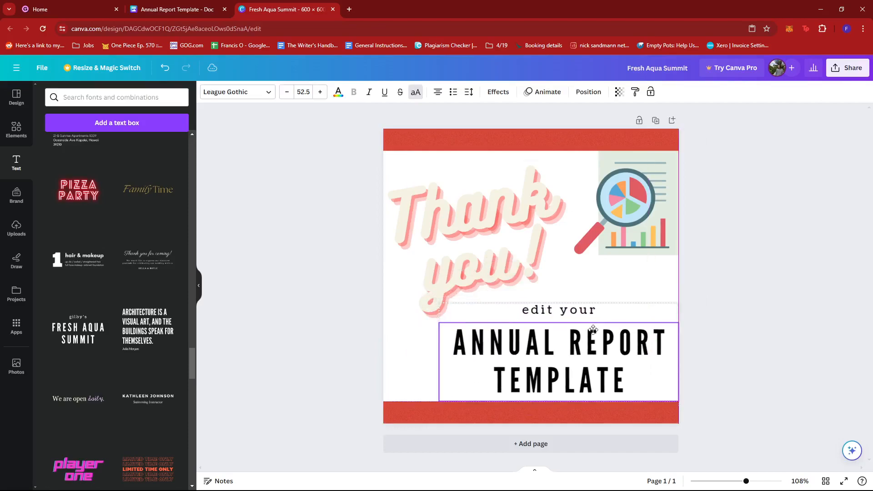
pyautogui.click(780, 346)
# Step: Scale the text group down to a heading size of about 39.4 and position it below the "Thank you!" lettering, clear of the red border
pyautogui.click(555, 313)
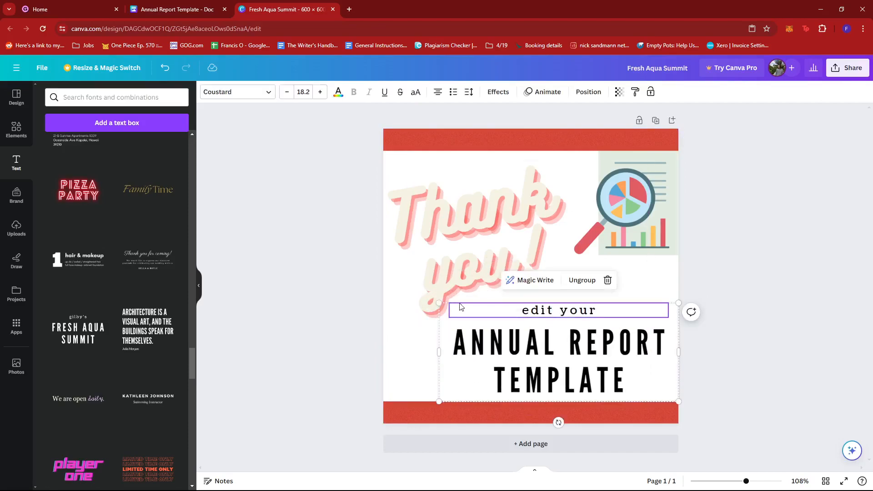
pyautogui.moveTo(444, 302); pyautogui.dragTo(490, 323)
pyautogui.click(727, 350)
pyautogui.click(601, 364)
pyautogui.moveTo(601, 364); pyautogui.dragTo(584, 346)
pyautogui.moveTo(473, 307); pyautogui.dragTo(481, 310)
pyautogui.moveTo(597, 337); pyautogui.dragTo(586, 335)
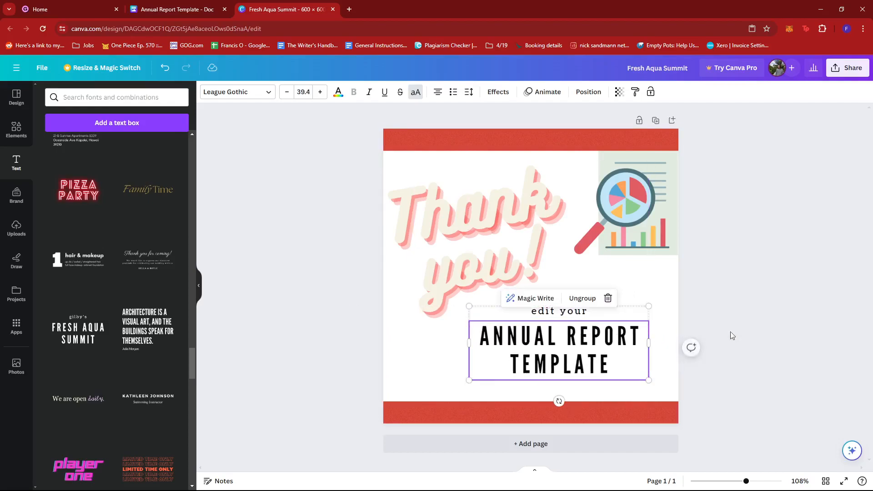
pyautogui.click(770, 340)
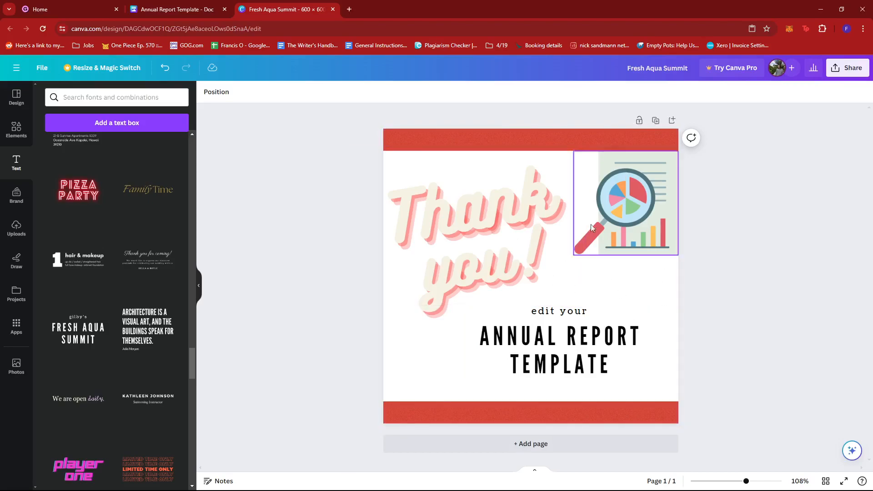
# Step: Retype the final E of the "ANNUAL REPORT TEMPLATE" heading and open link entry for the entire heading
pyautogui.click(555, 359)
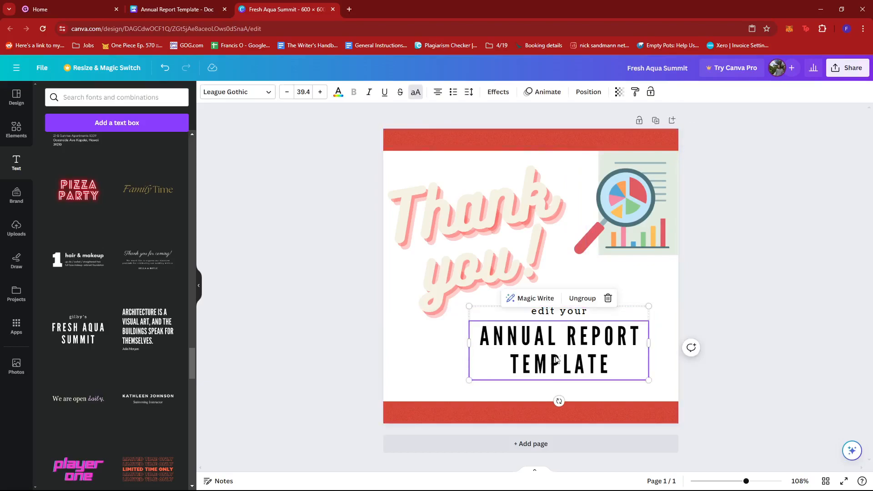
pyautogui.click(616, 371)
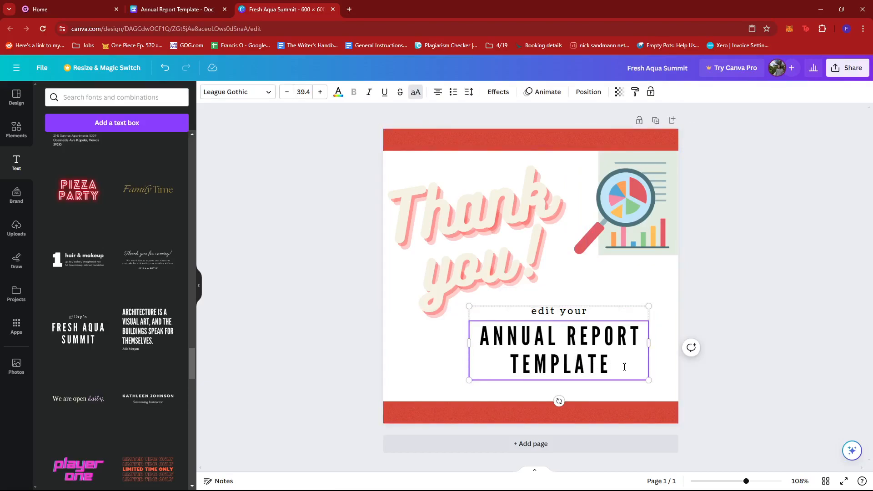
pyautogui.press('BackSpace')
pyautogui.write('E')
pyautogui.tripleClick(482, 336)
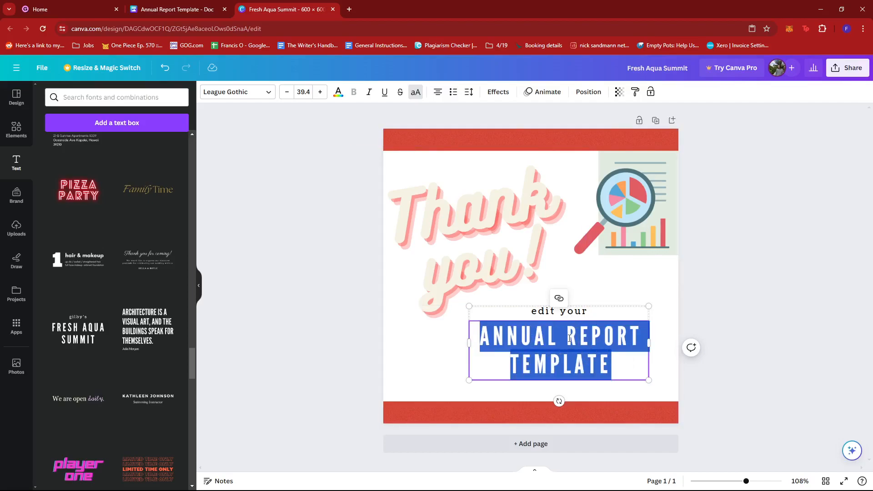
pyautogui.click(559, 299)
# Step: Switch to the Annual Report Template document and copy its collaboration link with editing access for anyone with the link
pyautogui.click(190, 6)
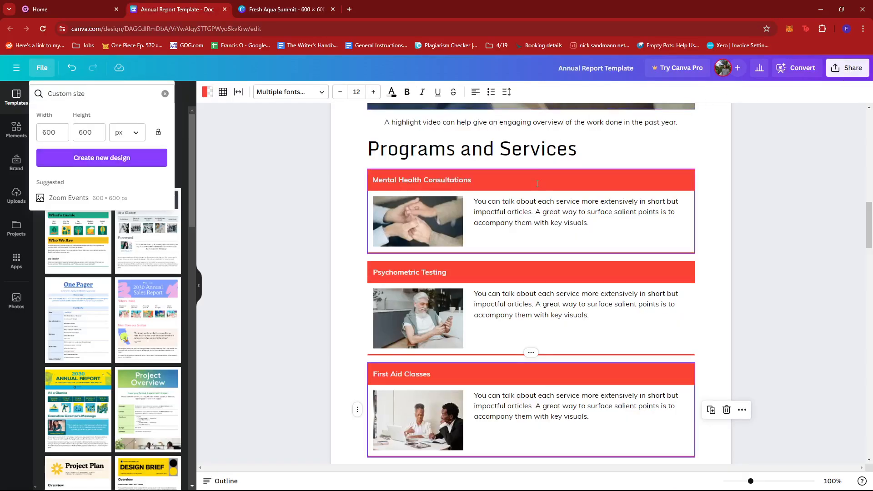
pyautogui.scroll(15, 567, 130)
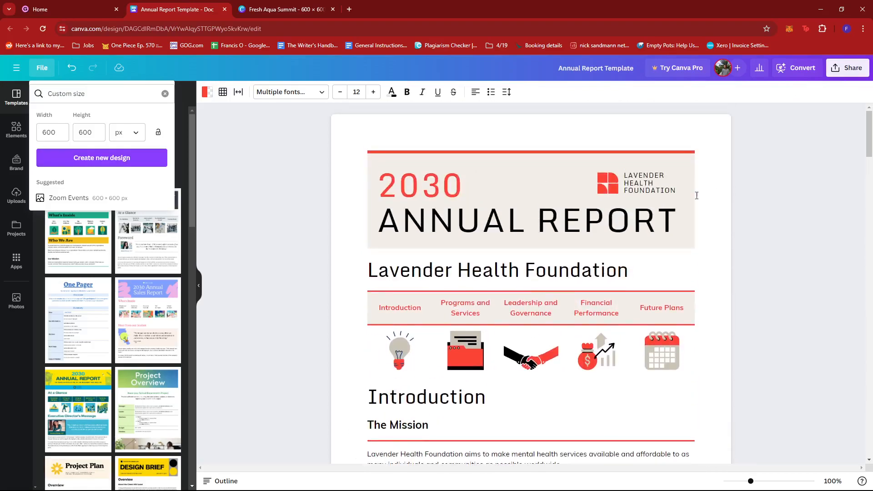
pyautogui.click(848, 67)
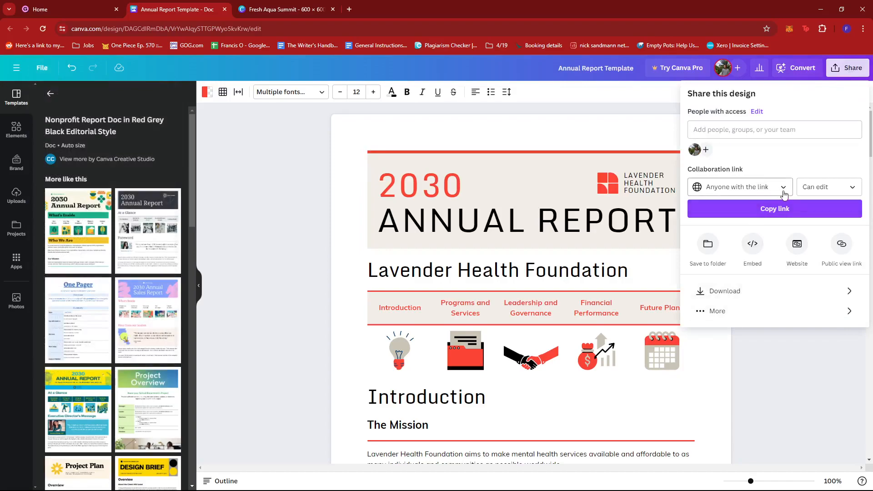
pyautogui.click(764, 189)
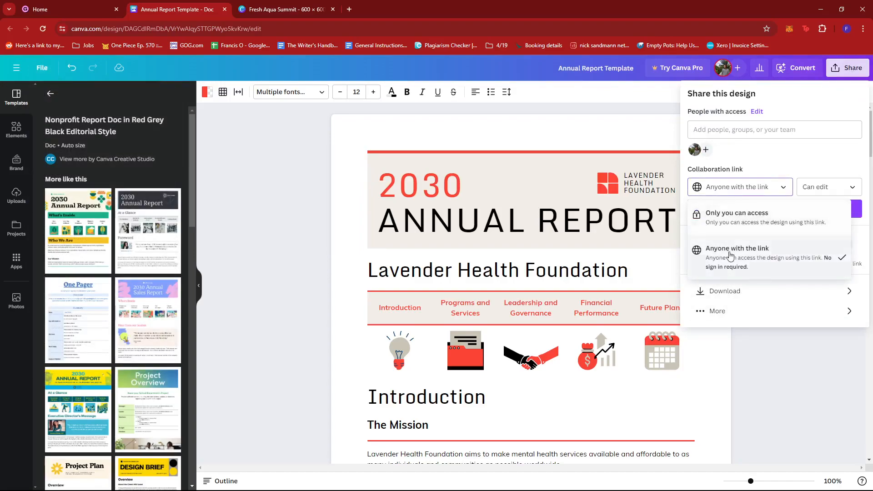
pyautogui.click(795, 154)
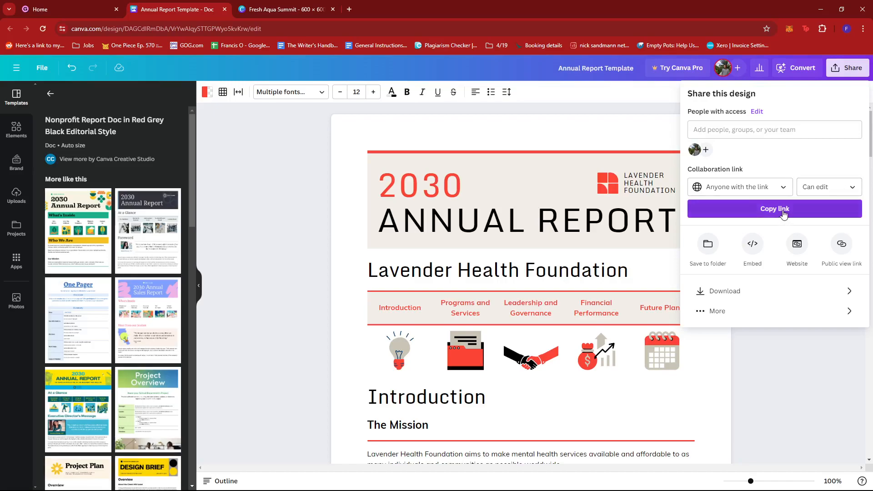
pyautogui.click(783, 212)
# Step: Return to the thank-you design and apply the copied document link to the "ANNUAL REPORT TEMPLATE" heading
pyautogui.click(291, 9)
pyautogui.click(573, 334)
pyautogui.hotkey('ctrl', 'v')
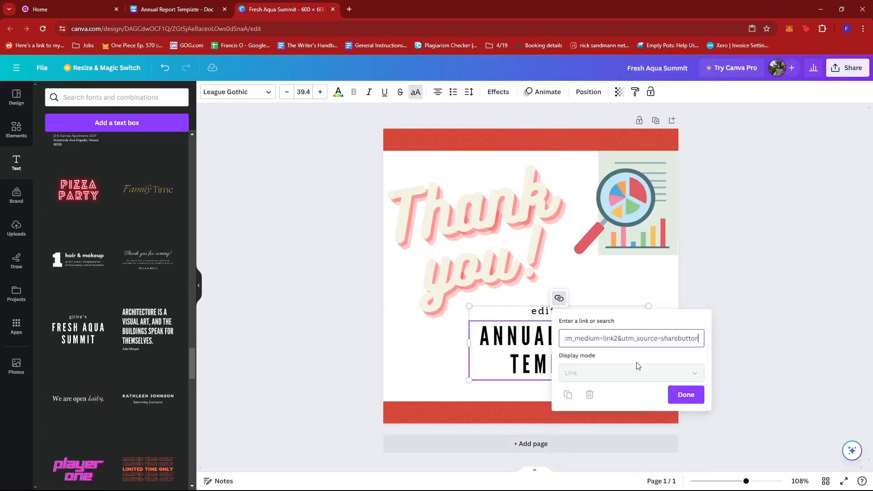
pyautogui.click(685, 394)
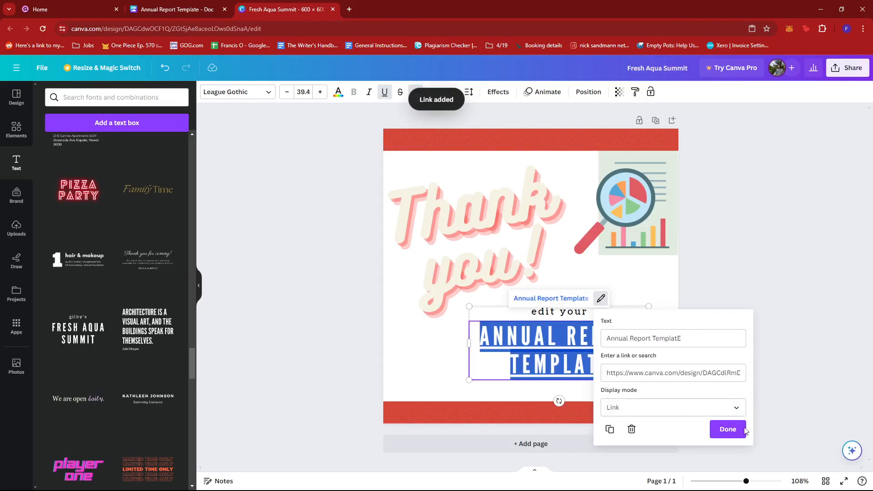
pyautogui.click(729, 433)
pyautogui.click(747, 367)
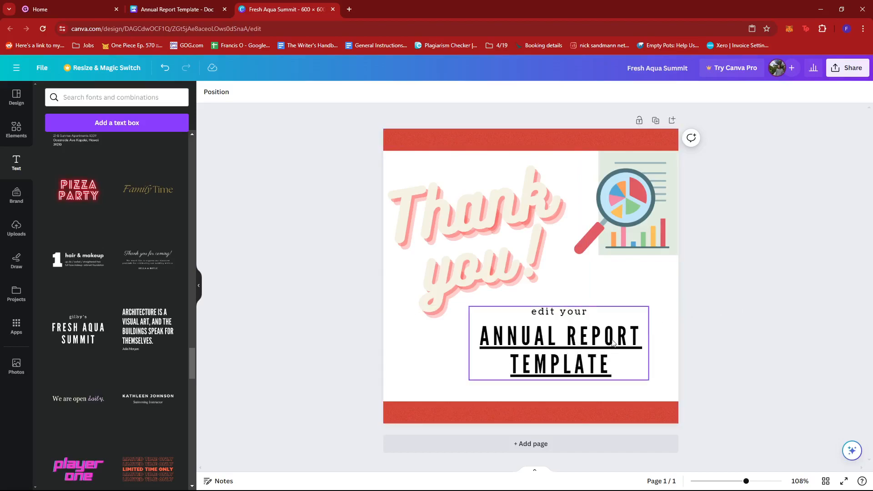
# Step: Test the heading's link by opening the linked report document, and close it again
pyautogui.click(585, 355)
pyautogui.click(520, 298)
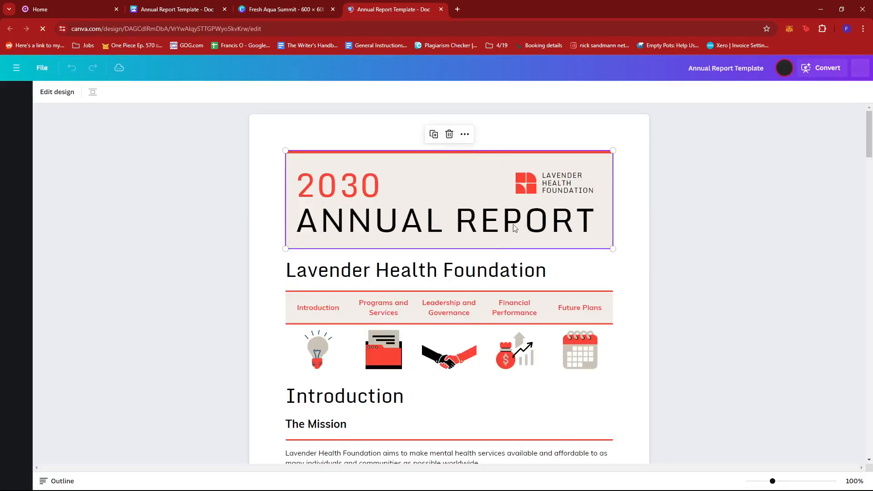
pyautogui.scroll(-4, 513, 262)
pyautogui.click(441, 9)
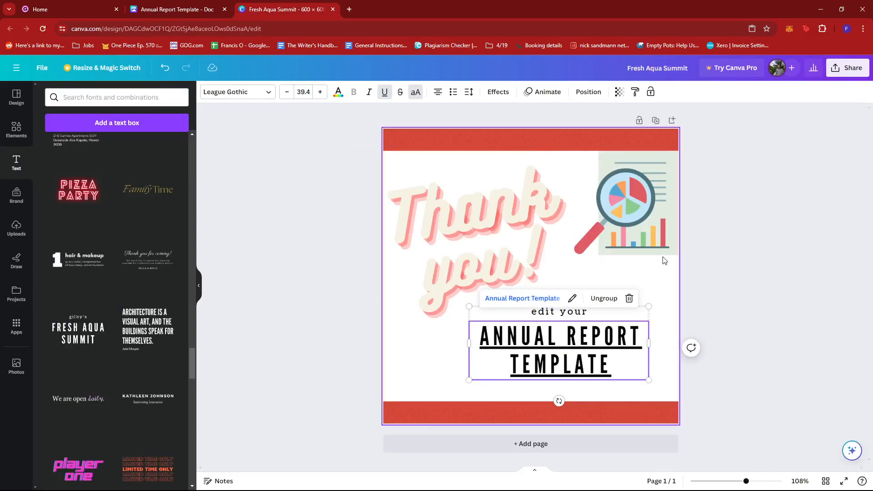
# Step: Download the thank-you design as a PDF Standard file
pyautogui.click(848, 68)
pyautogui.click(753, 299)
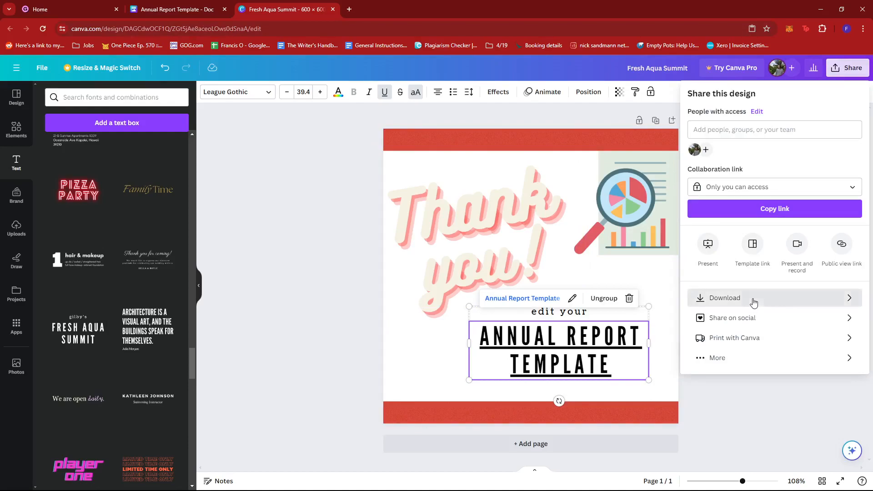
pyautogui.click(827, 129)
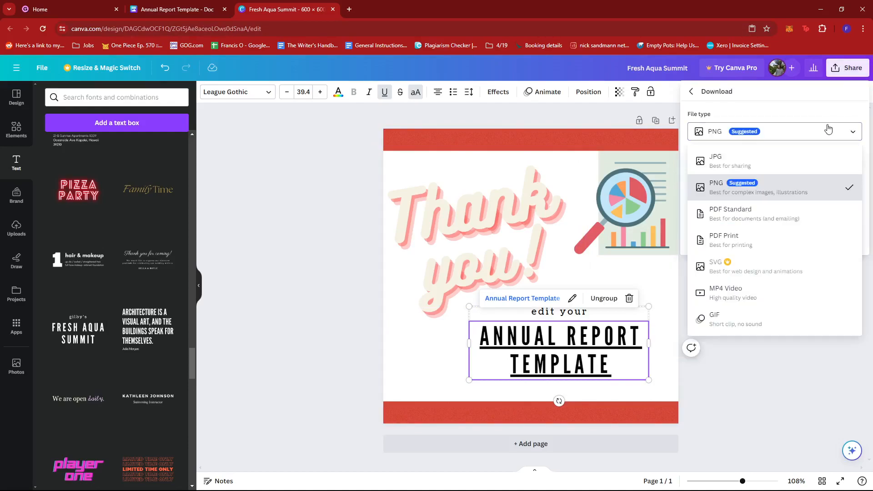
pyautogui.click(769, 219)
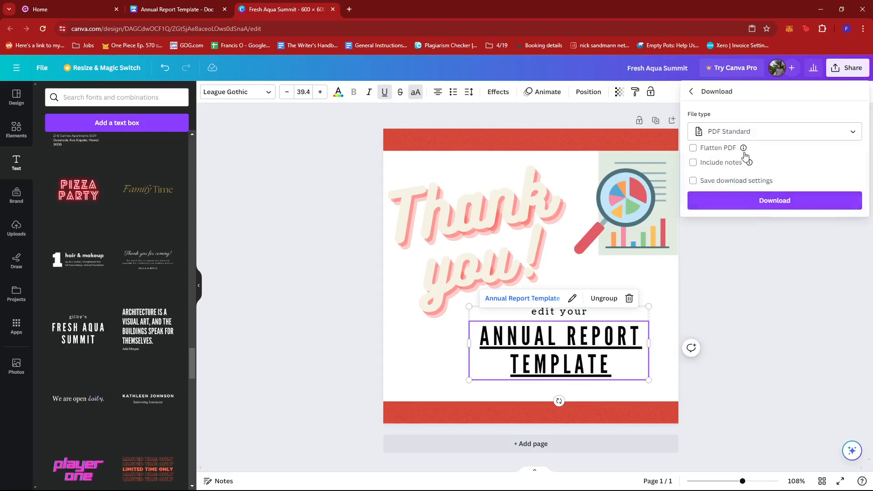
pyautogui.click(775, 201)
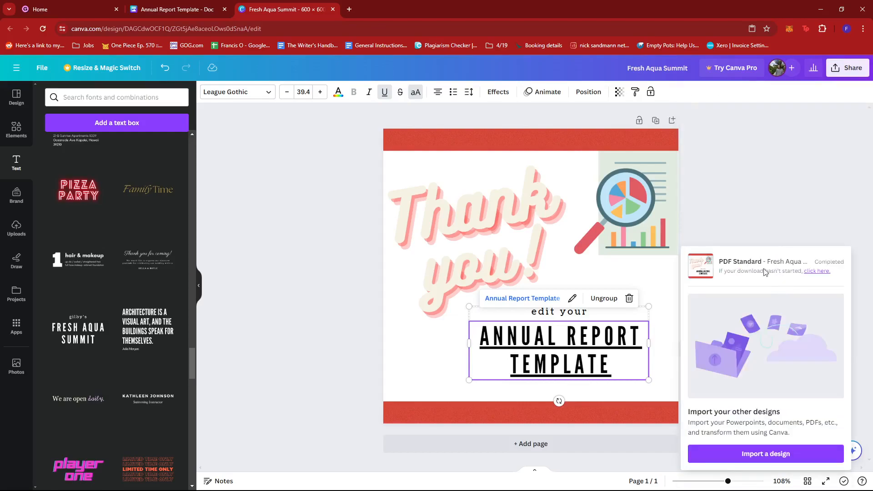
# Step: Open the downloaded Fresh Aqua Summit PDF, test its heading link, and close that page
pyautogui.click(733, 54)
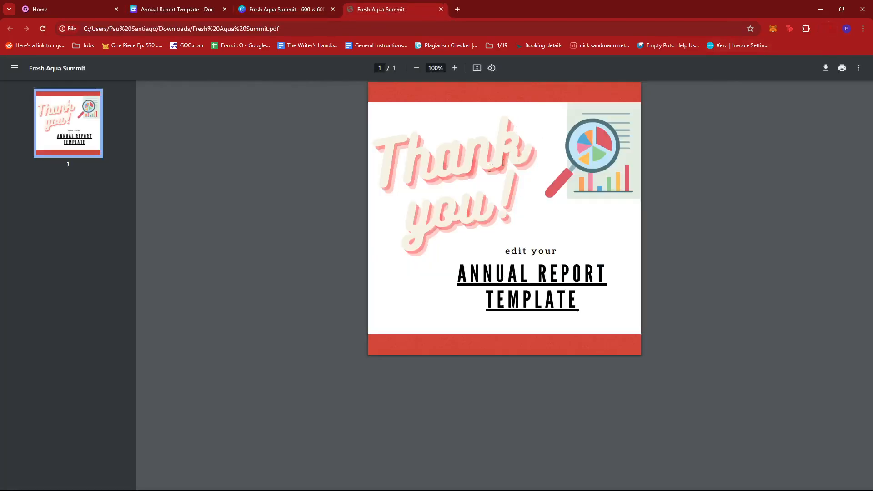
pyautogui.click(560, 280)
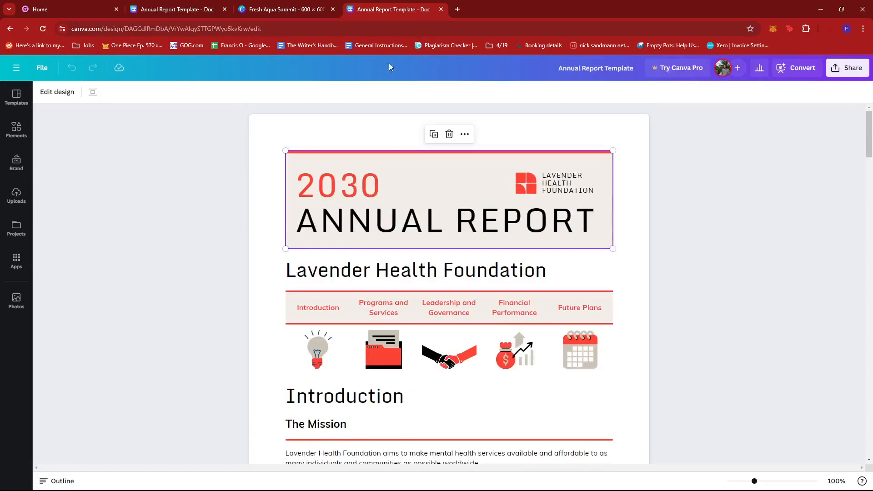
pyautogui.click(440, 9)
# Step: Switch to Gumroad and start creating a new product from the products page
pyautogui.click(200, 10)
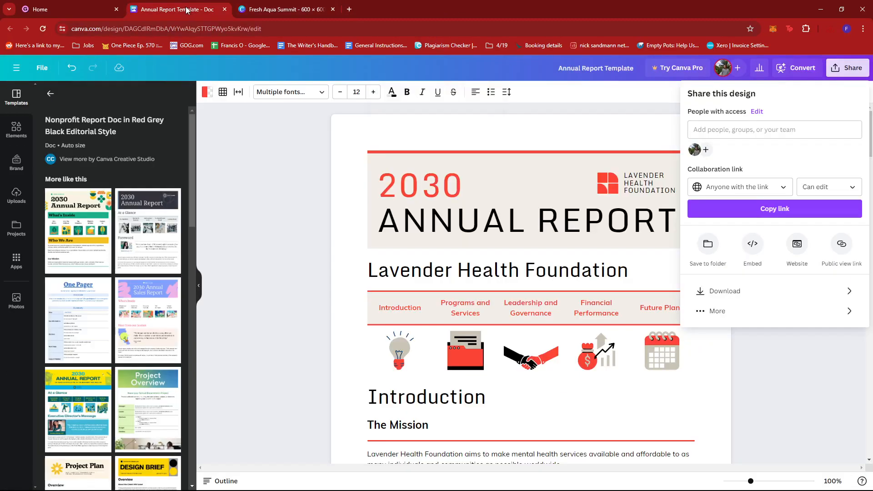
pyautogui.click(77, 9)
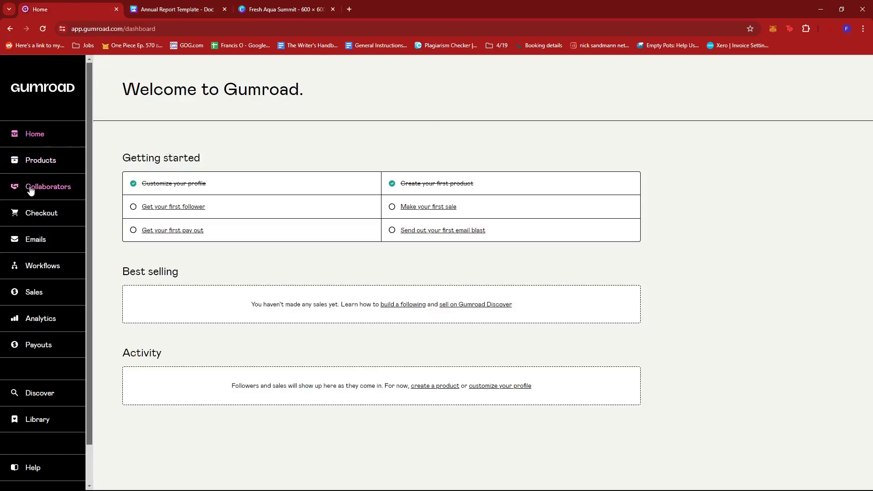
pyautogui.click(44, 163)
pyautogui.click(621, 92)
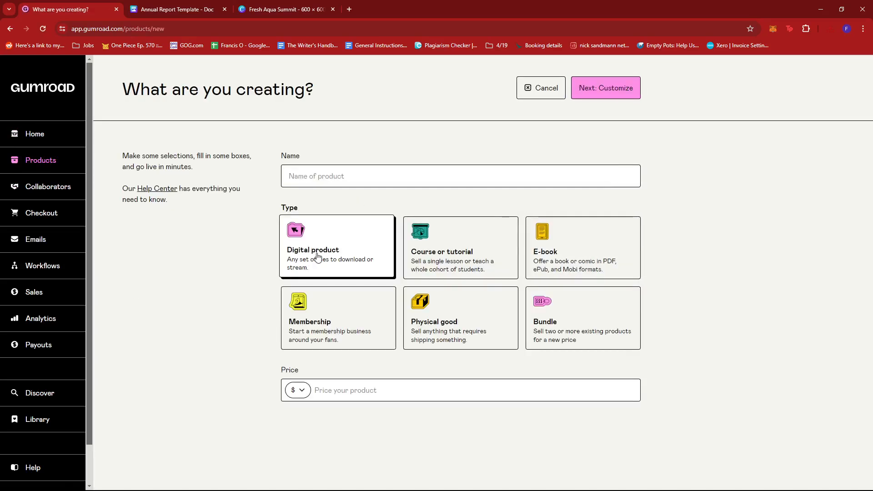
# Step: Name the new digital product "Annual Report Template" and set its price to $15
pyautogui.click(354, 174)
pyautogui.write('Annual')
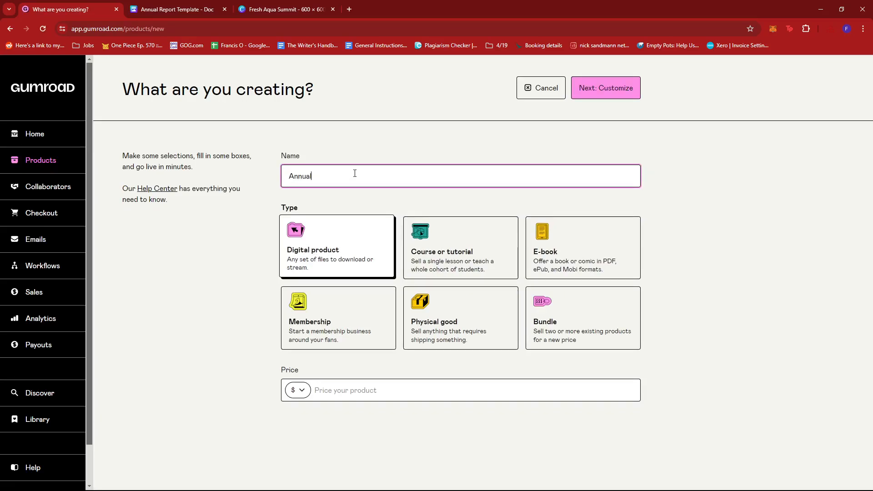
pyautogui.write(' Report Template')
pyautogui.click(355, 392)
pyautogui.write('15')
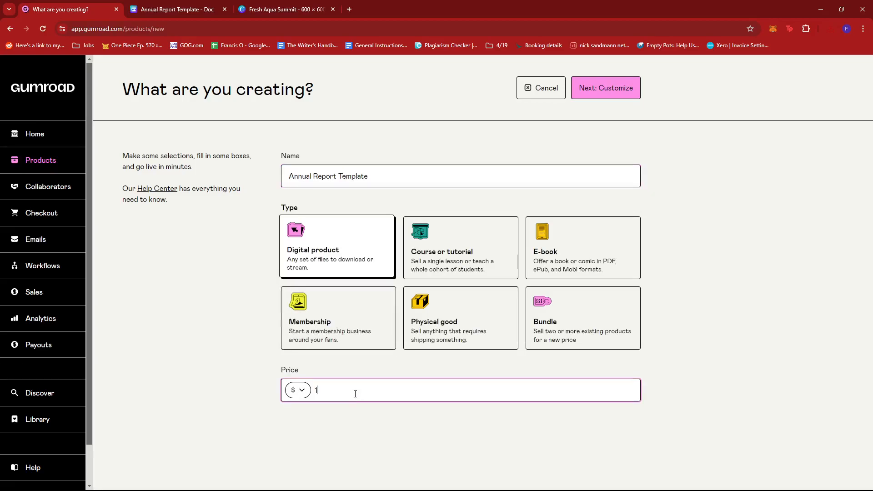
# Step: Continue to product customization and enter the description "Download and edit an annual report template"
pyautogui.click(607, 90)
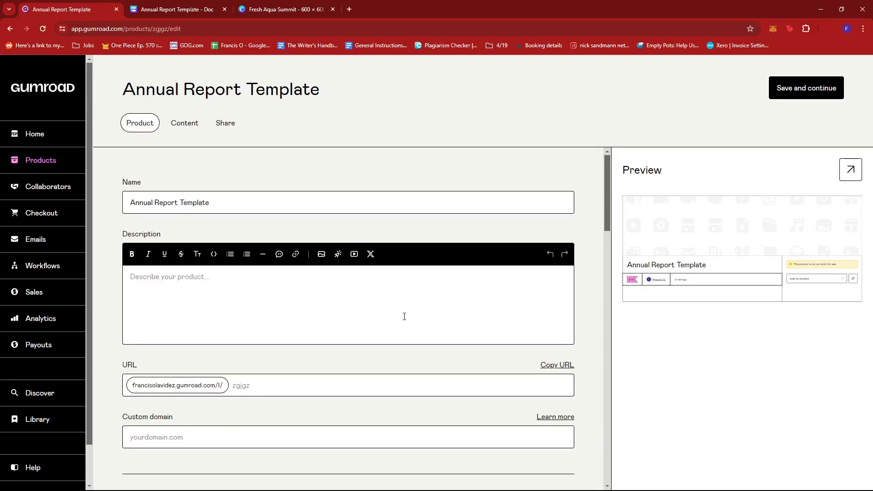
pyautogui.scroll(-1, 405, 317)
pyautogui.click(256, 250)
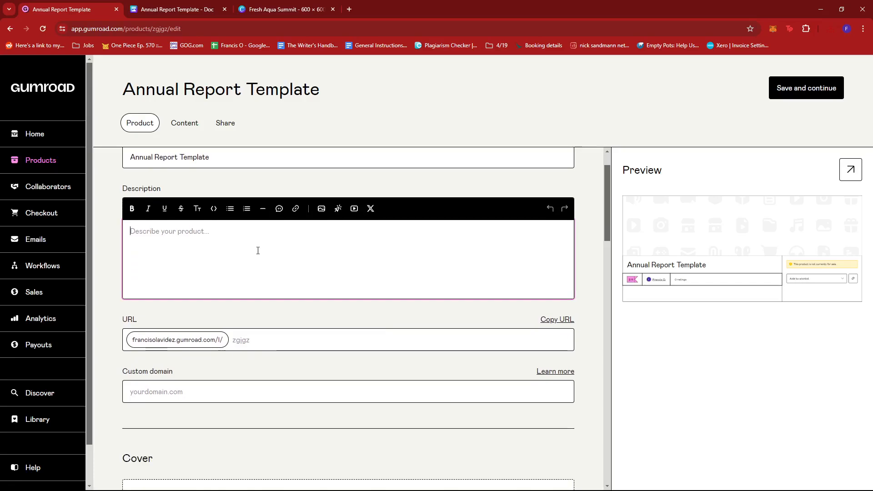
pyautogui.write('Download and')
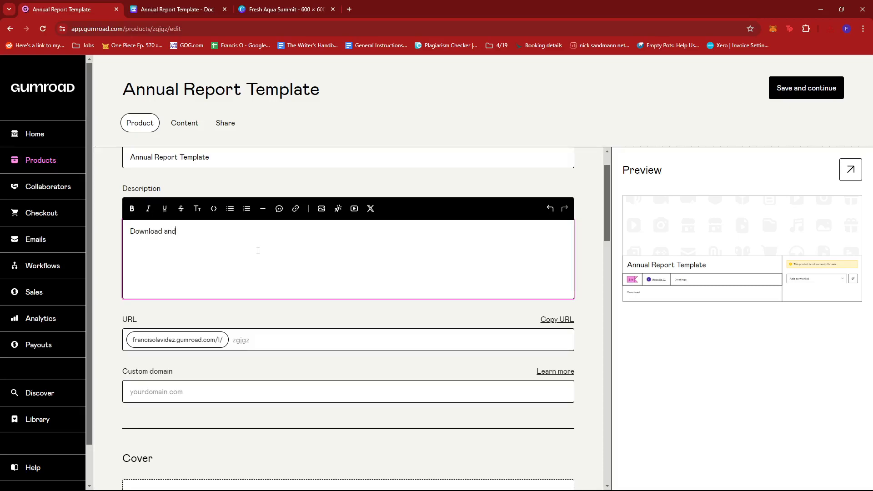
pyautogui.write(' edit an annual report template')
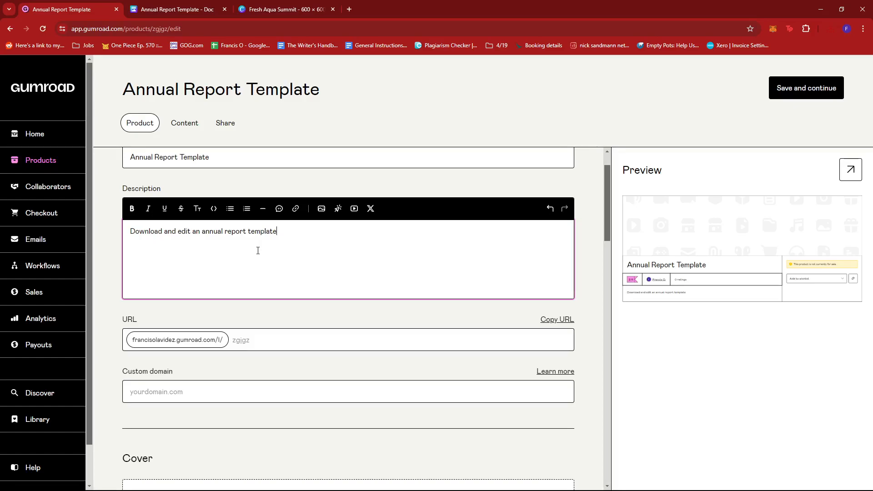
# Step: Examine the product's URL, custom domain, cover and thumbnail sections
pyautogui.scroll(-4, 258, 250)
pyautogui.scroll(2, 282, 248)
pyautogui.scroll(-3, 220, 208)
pyautogui.scroll(3, 173, 226)
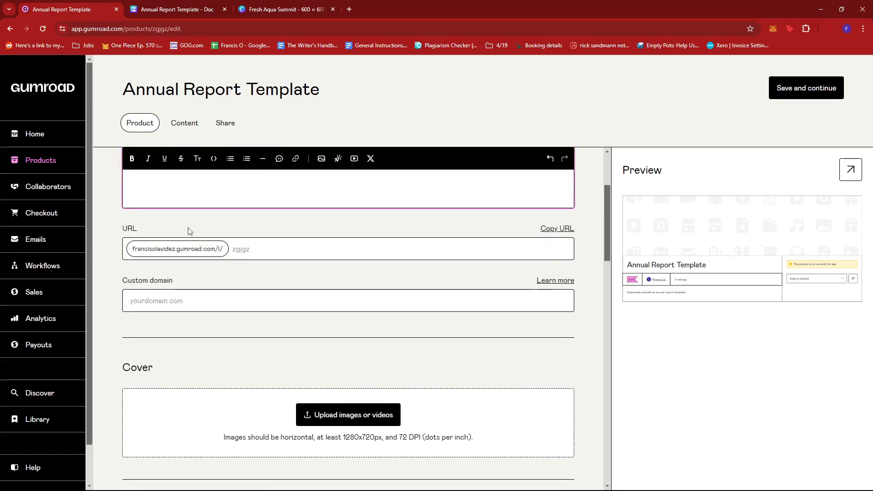
pyautogui.scroll(-2, 277, 249)
pyautogui.scroll(-4, 296, 249)
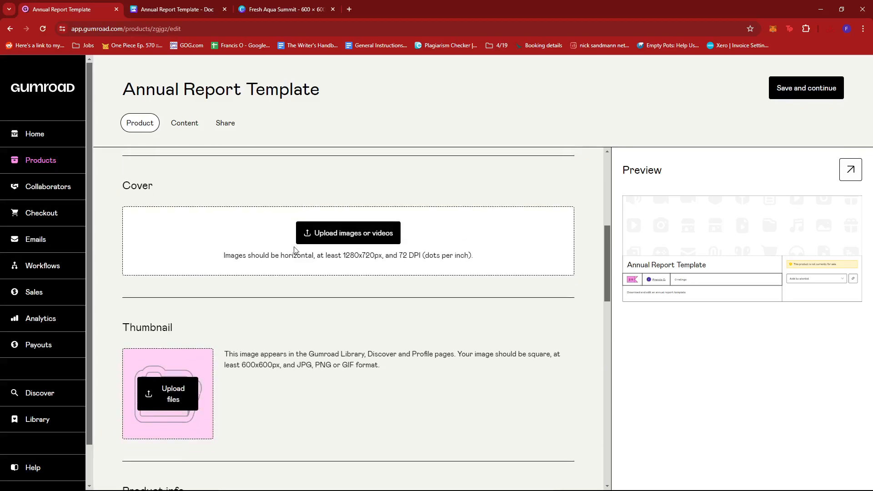
pyautogui.scroll(2, 349, 181)
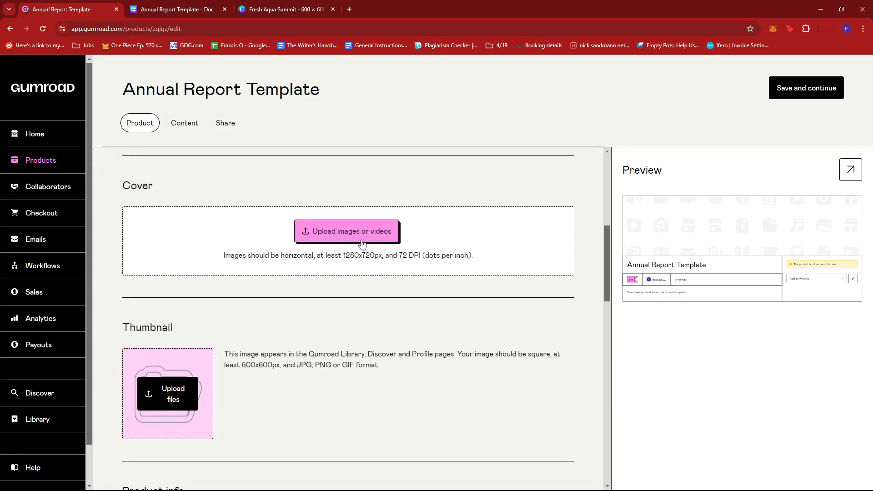
pyautogui.scroll(-2, 156, 308)
pyautogui.scroll(-1, 288, 287)
pyautogui.scroll(5, 347, 292)
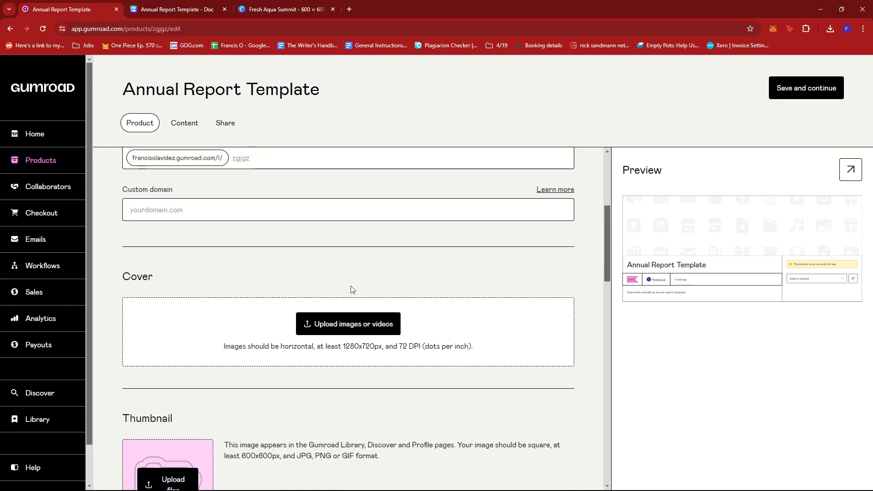
pyautogui.scroll(-2, 434, 283)
pyautogui.scroll(-7, 466, 267)
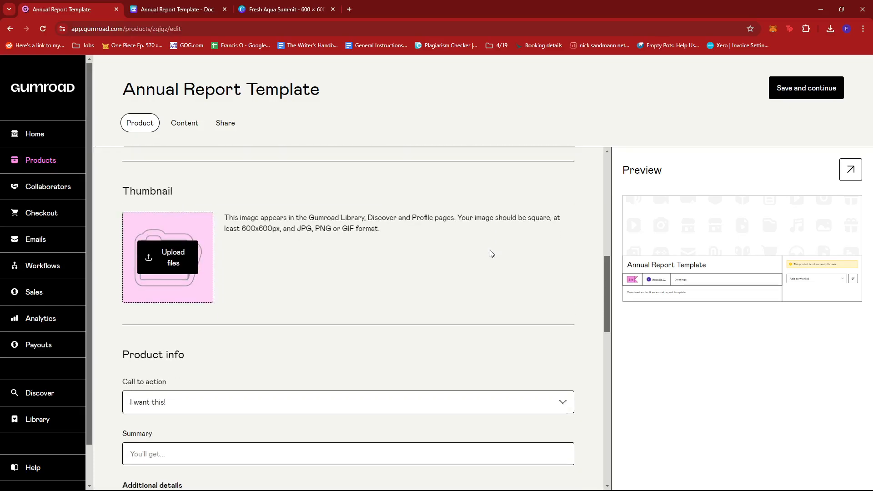
# Step: Set the product's call to action to "Buy this"
pyautogui.scroll(3, 469, 253)
pyautogui.scroll(-2, 455, 258)
pyautogui.scroll(-1, 434, 265)
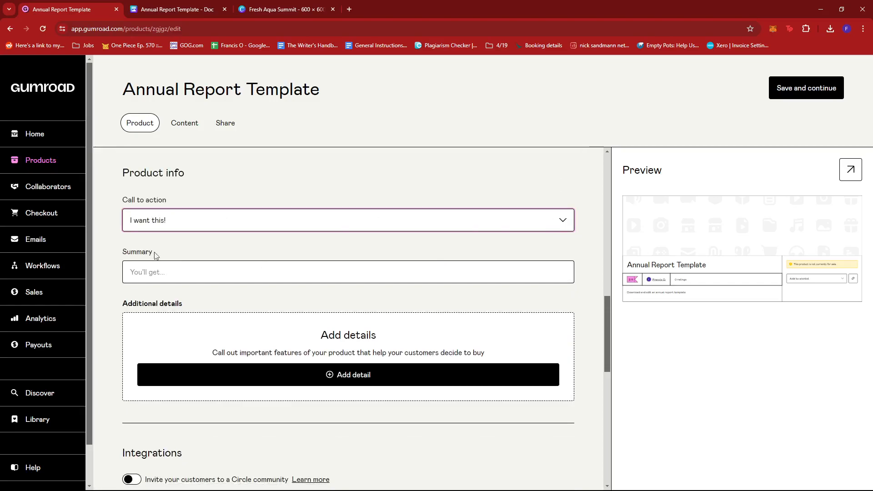
pyautogui.press('Down')
pyautogui.scroll(-3, 409, 245)
pyautogui.scroll(2, 318, 236)
# Step: Enter the product summary "A downloadable PDF file of an annual report template"
pyautogui.click(248, 229)
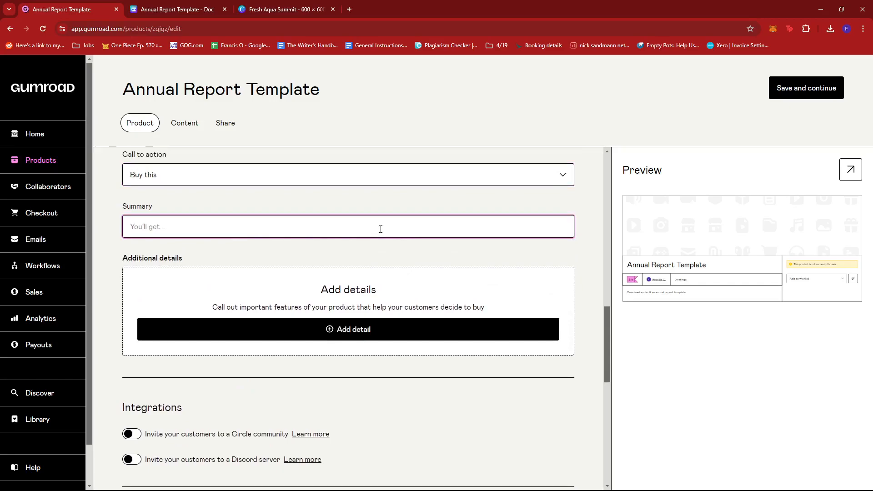
pyautogui.write('A d')
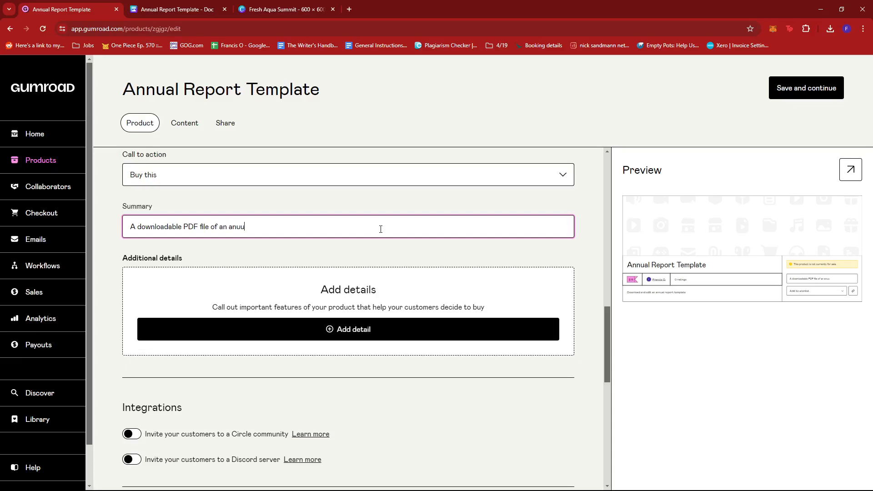
pyautogui.press('BackSpace')
pyautogui.press('BackSpace')
pyautogui.press('BackSpace')
pyautogui.write('nu')
# Step: Check the pricing, versions and settings sections, and save the product details to continue to the content
pyautogui.scroll(-3, 381, 229)
pyautogui.scroll(-6, 345, 285)
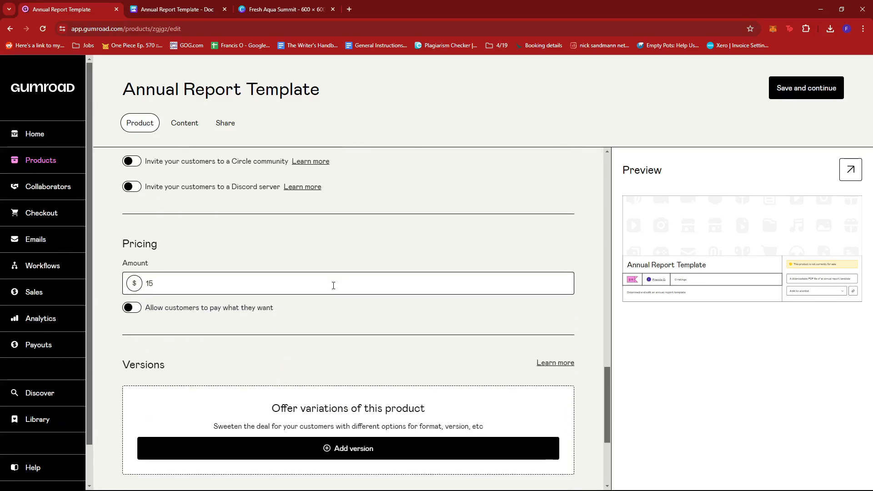
pyautogui.scroll(3, 214, 226)
pyautogui.scroll(-3, 214, 226)
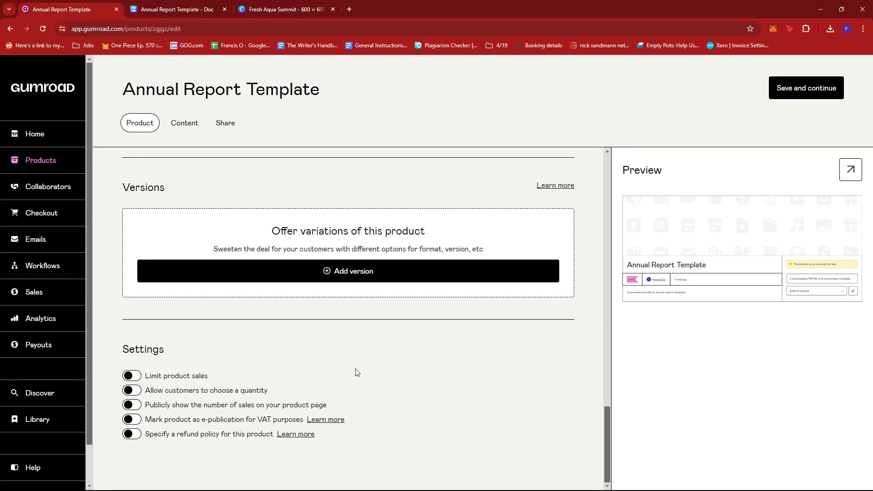
pyautogui.scroll(20, 354, 373)
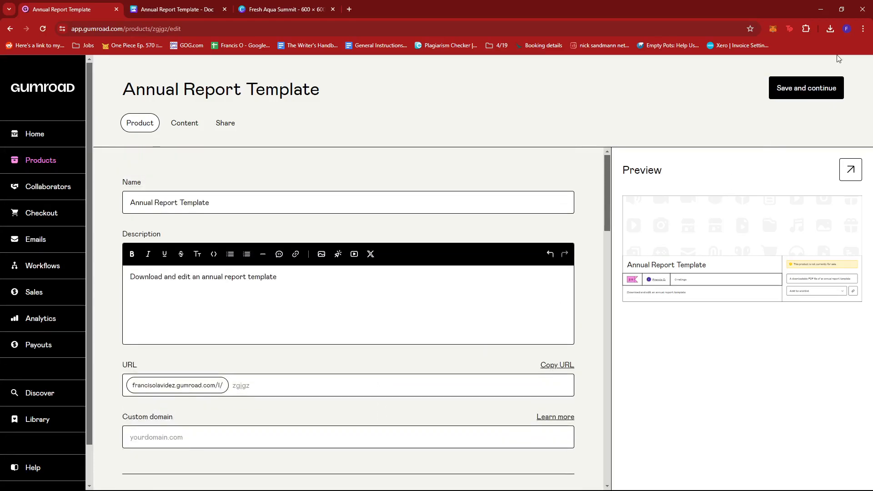
pyautogui.click(796, 88)
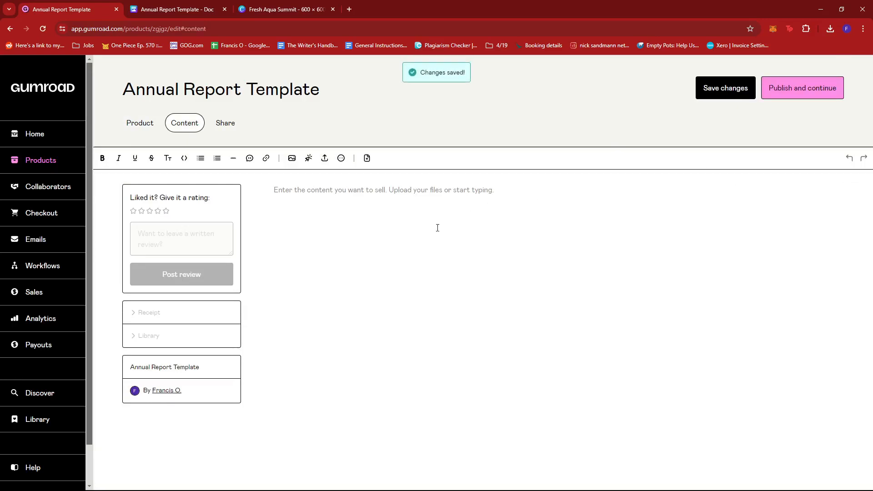
# Step: Upload the Annual Report Template PDF from the computer as the product's content and publish the product
pyautogui.click(325, 159)
pyautogui.click(358, 198)
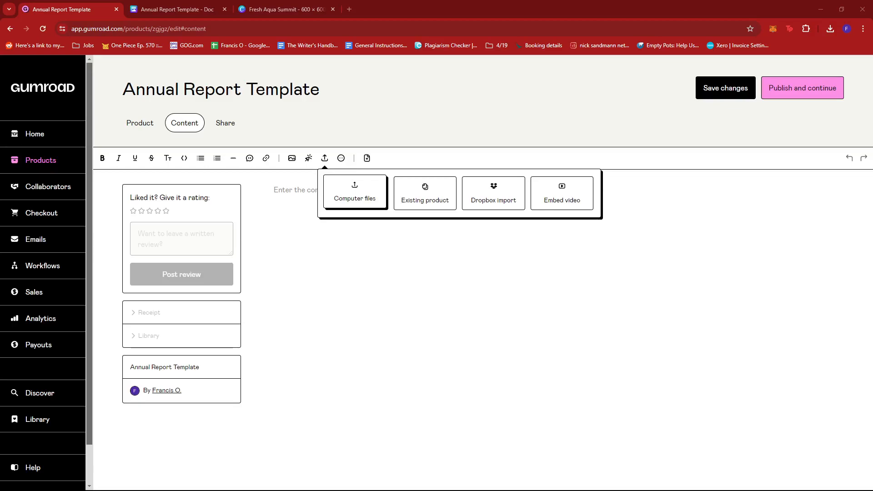
pyautogui.click(509, 271)
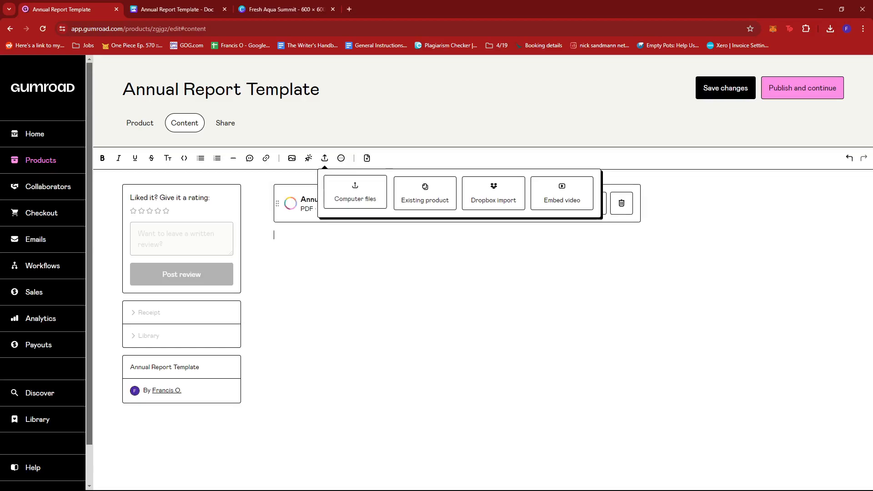
pyautogui.click(567, 276)
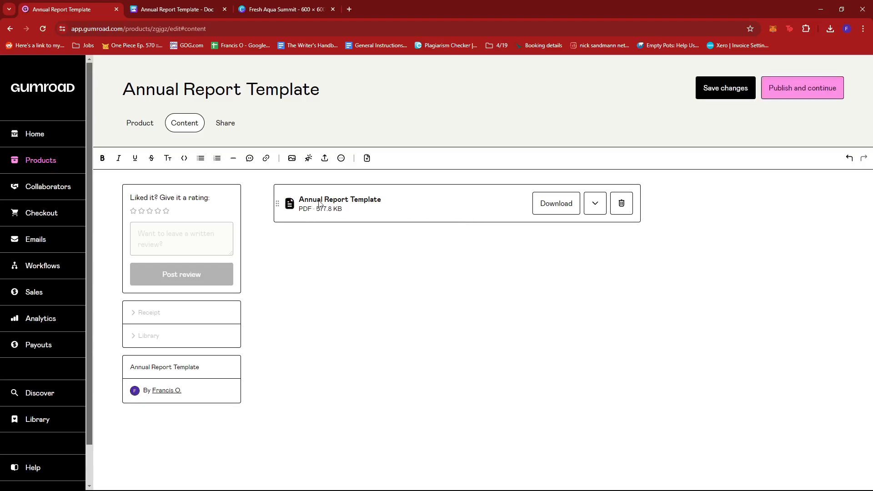
pyautogui.click(805, 93)
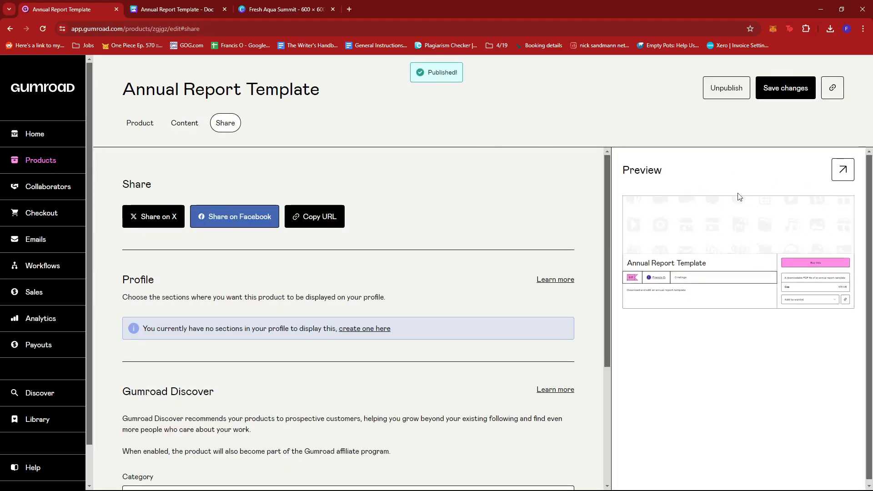
# Step: Open the published product's page and follow its purchase option to examine the checkout page
pyautogui.click(845, 170)
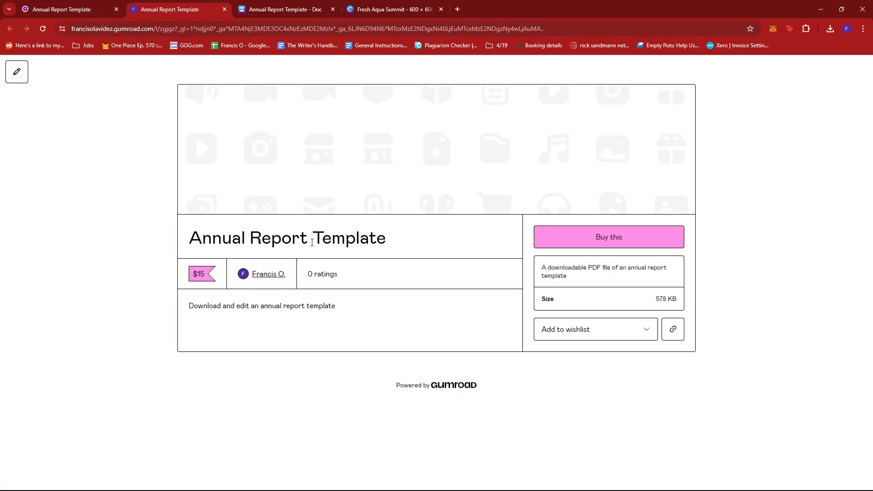
pyautogui.click(585, 243)
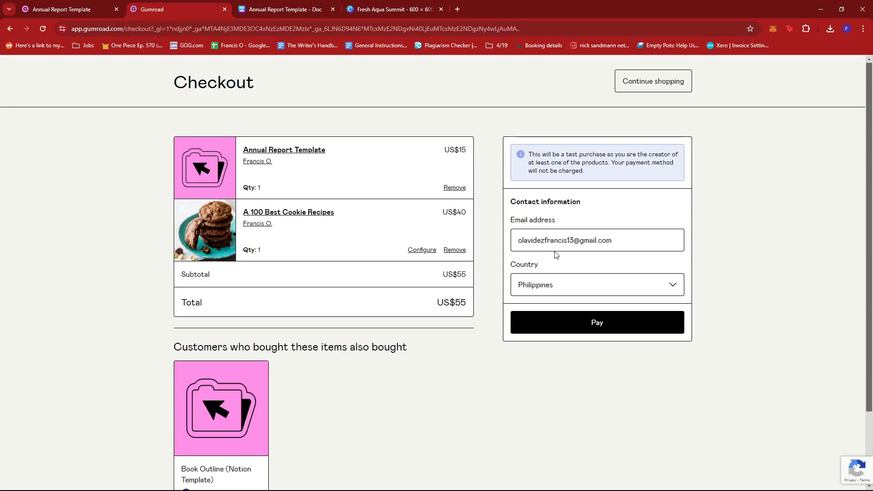
pyautogui.scroll(-2, 502, 258)
pyautogui.scroll(2, 431, 309)
pyautogui.scroll(-2, 552, 328)
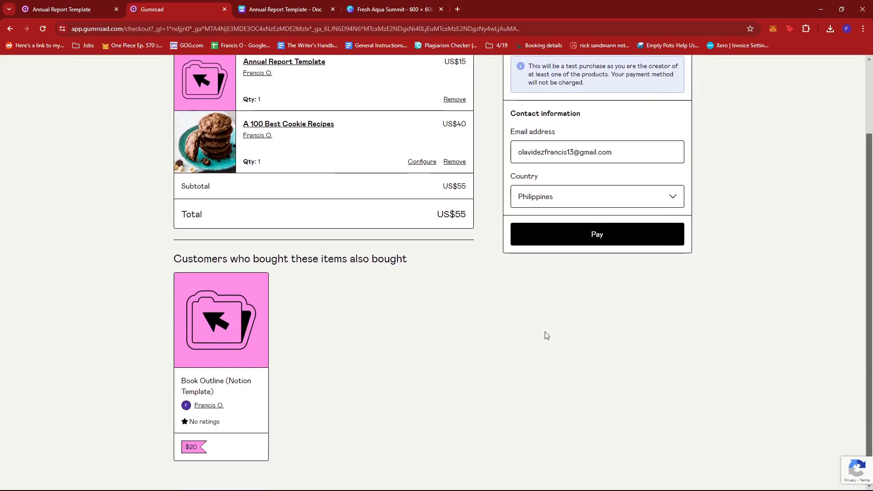
pyautogui.scroll(1, 540, 336)
pyautogui.scroll(1, 536, 338)
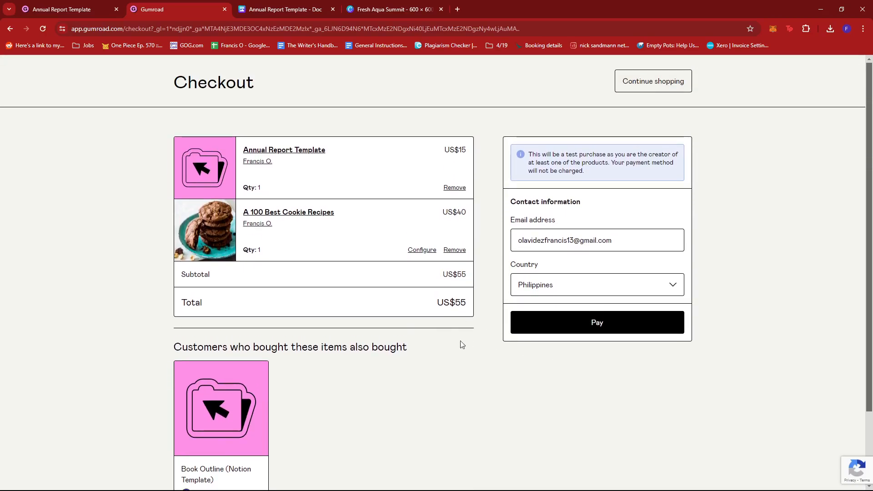
# Step: Switch to the Annual Report Template design in Canva and dismiss its sharing options
pyautogui.click(299, 5)
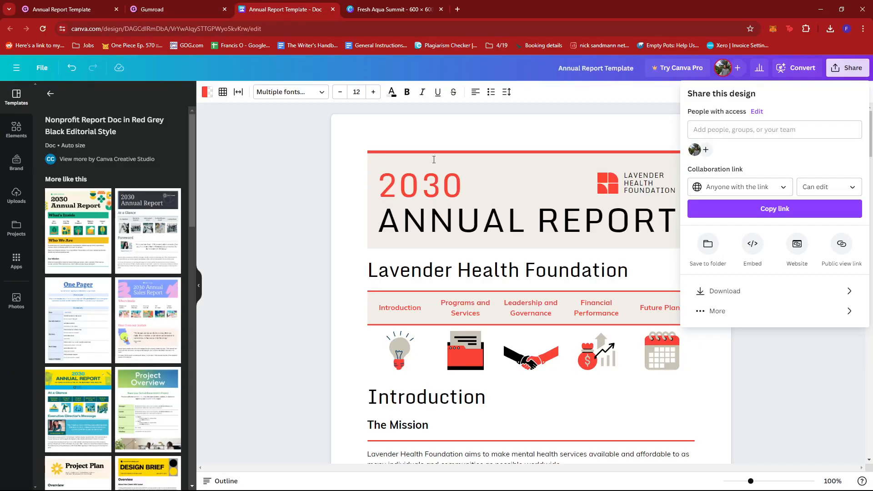
pyautogui.click(559, 129)
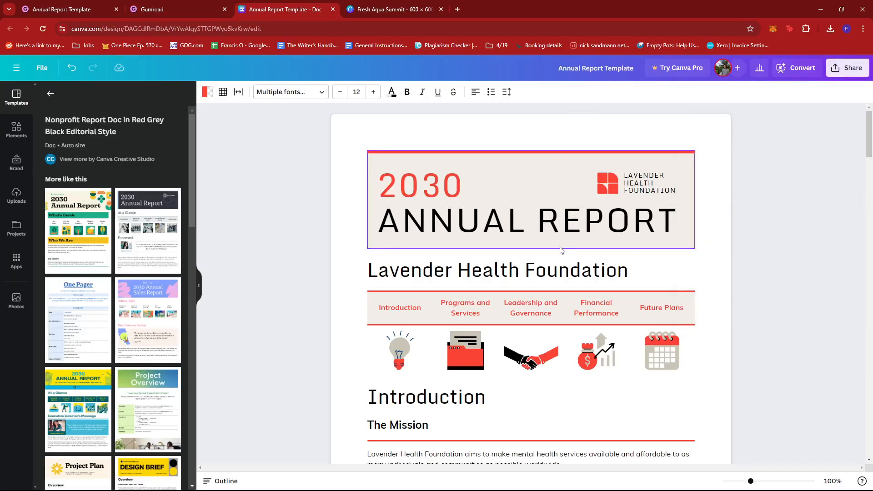